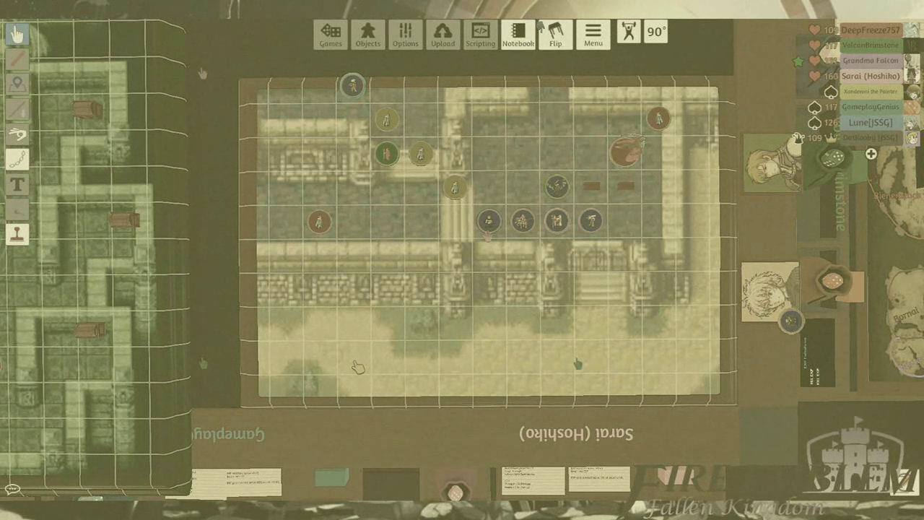
pyautogui.scroll(4, 358, 367)
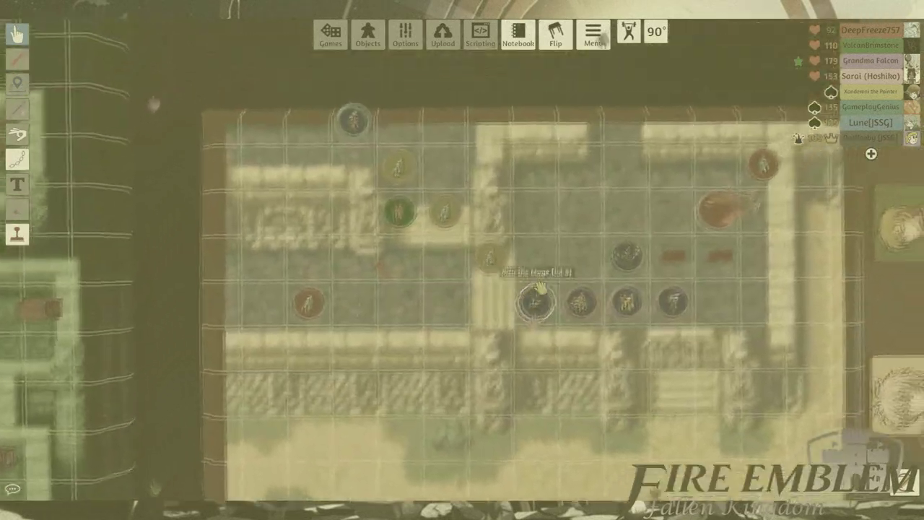
pyautogui.scroll(3, 538, 287)
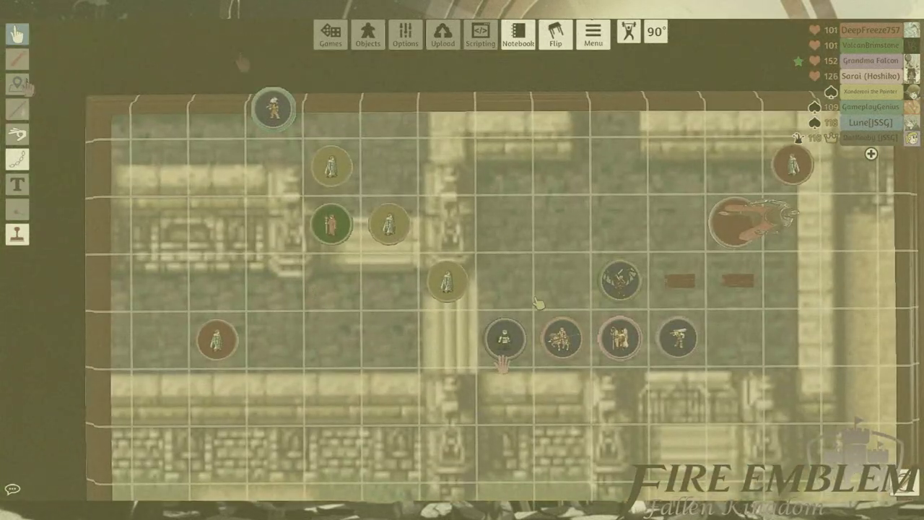
pyautogui.scroll(2, 537, 303)
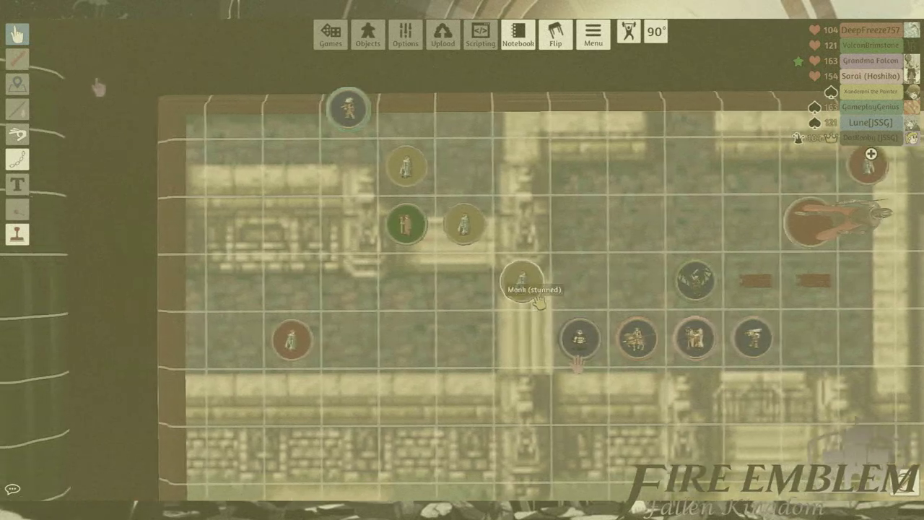
pyautogui.scroll(1, 537, 303)
pyautogui.scroll(3, 538, 303)
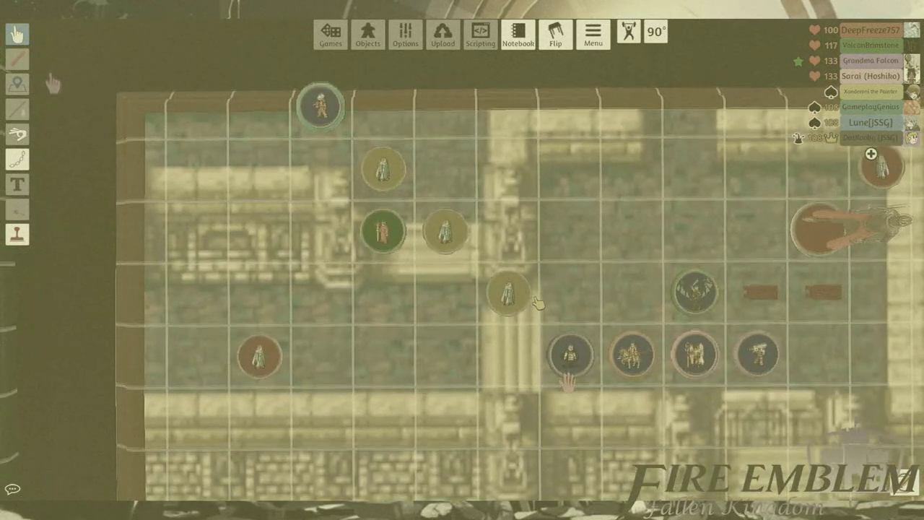
# Pan the camera right to bring the castle corridor and its character tokens into view.
pyautogui.press('Right')
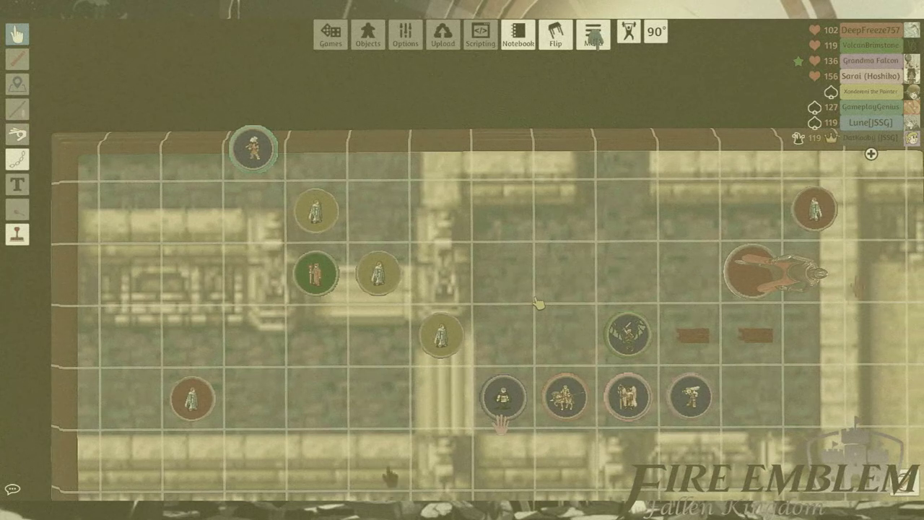